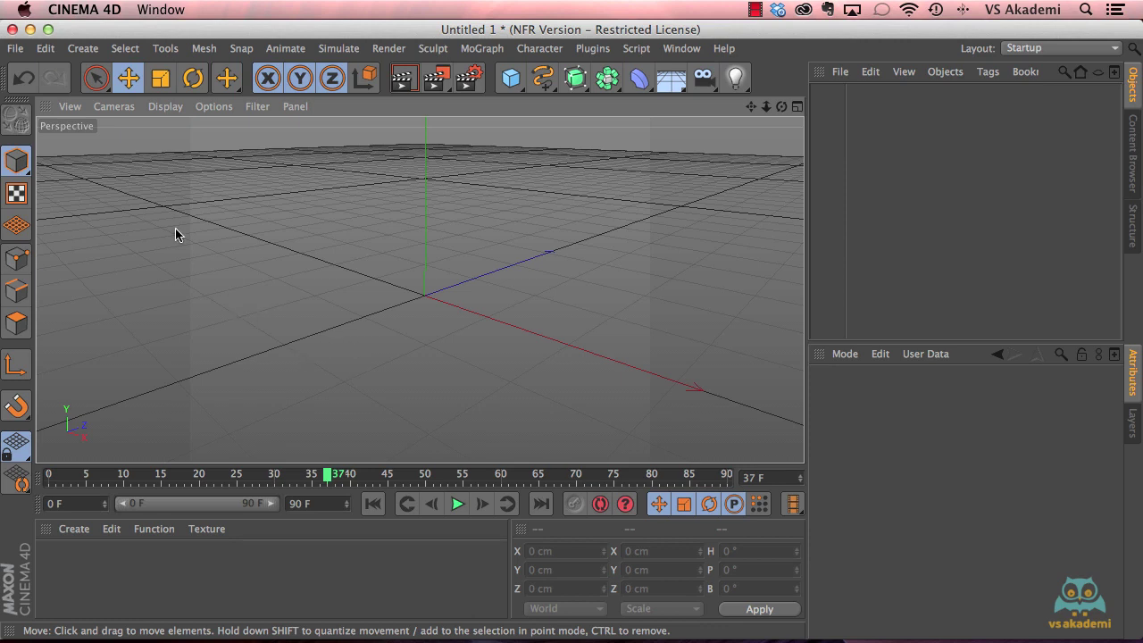
# - Look through the Cameras menu's view list, then switch to the four-view layout (Perspective, Top, Right, Front)
pyautogui.click(122, 108)
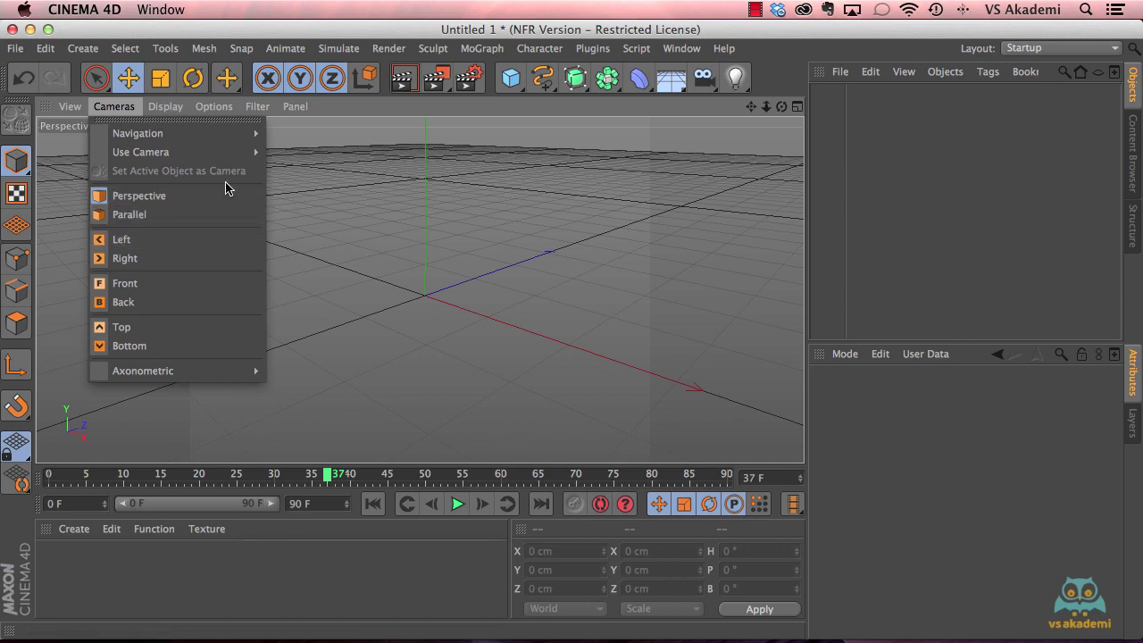
pyautogui.click(797, 108)
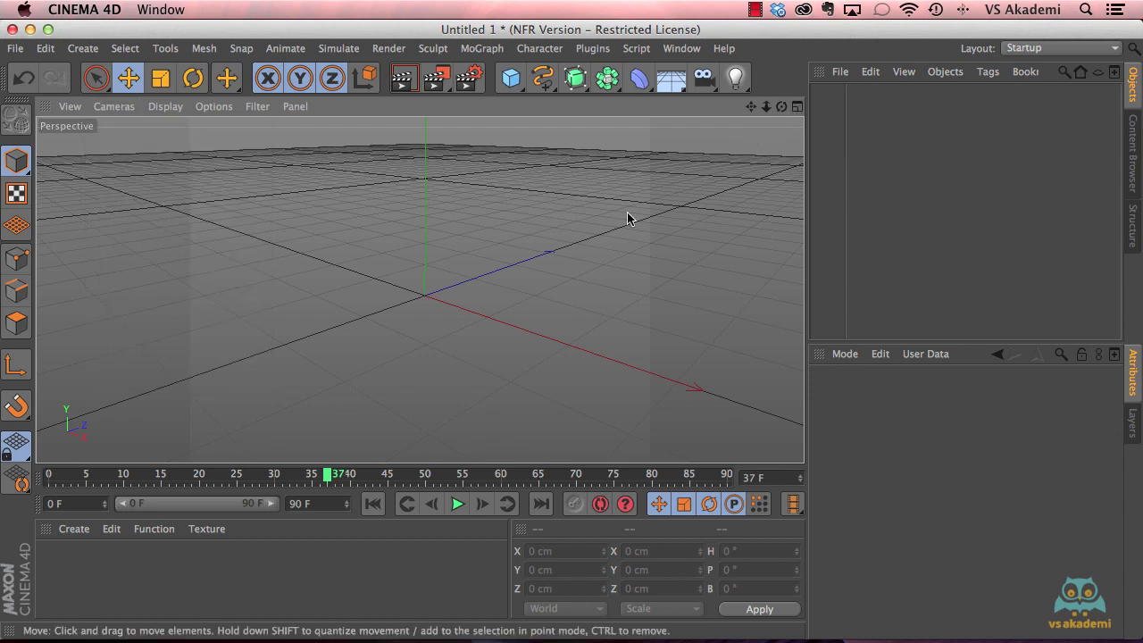
pyautogui.click(796, 107)
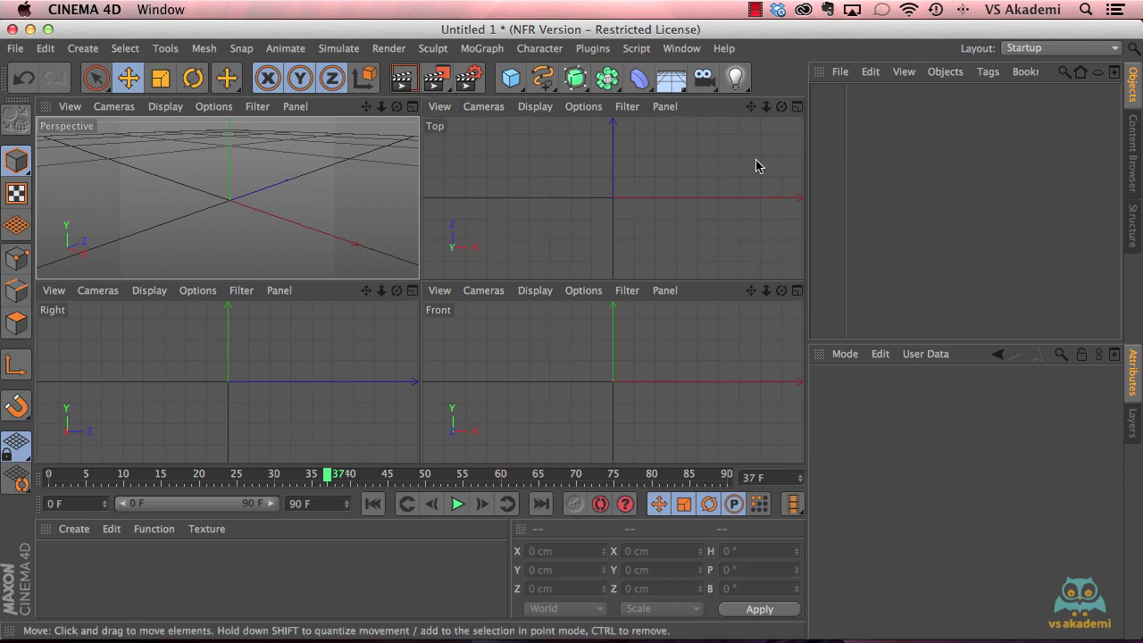
pyautogui.click(797, 106)
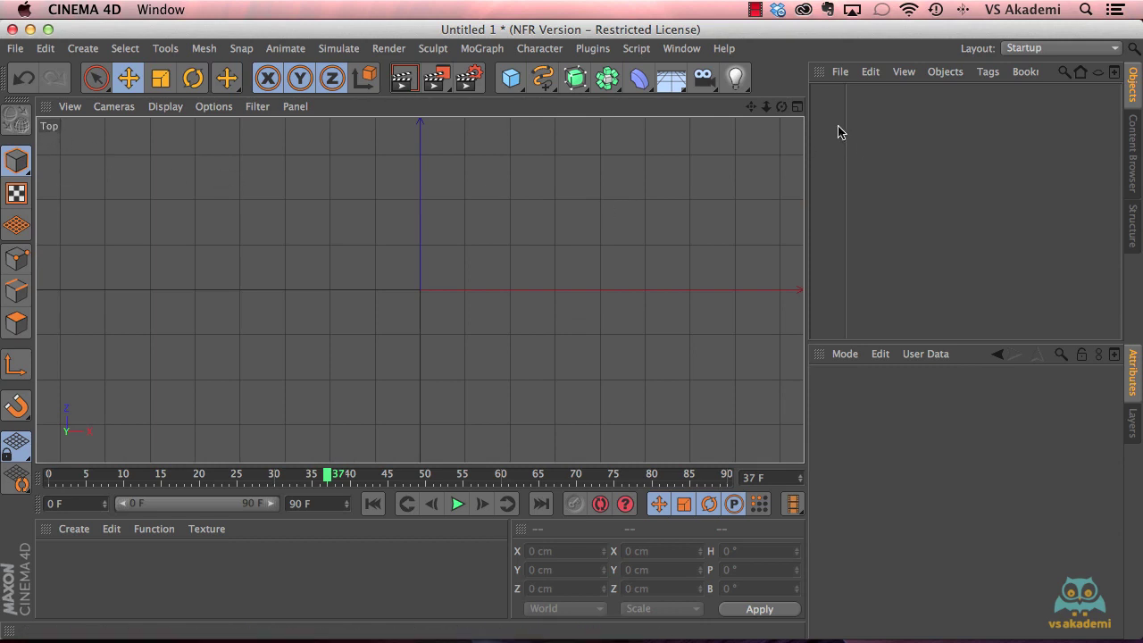
pyautogui.click(798, 107)
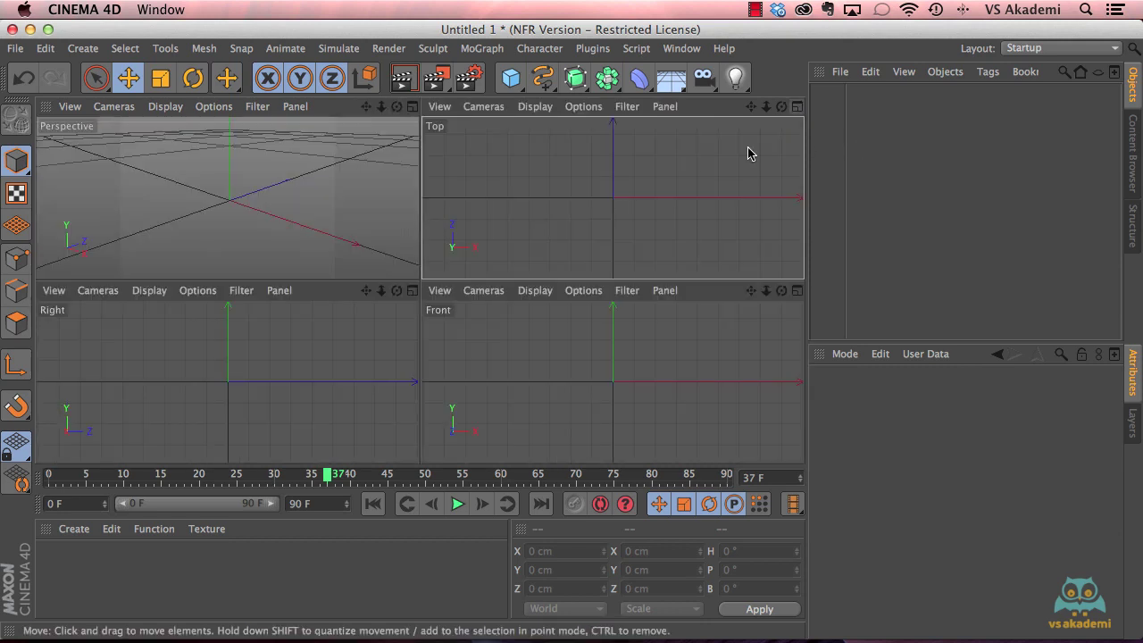
pyautogui.click(412, 290)
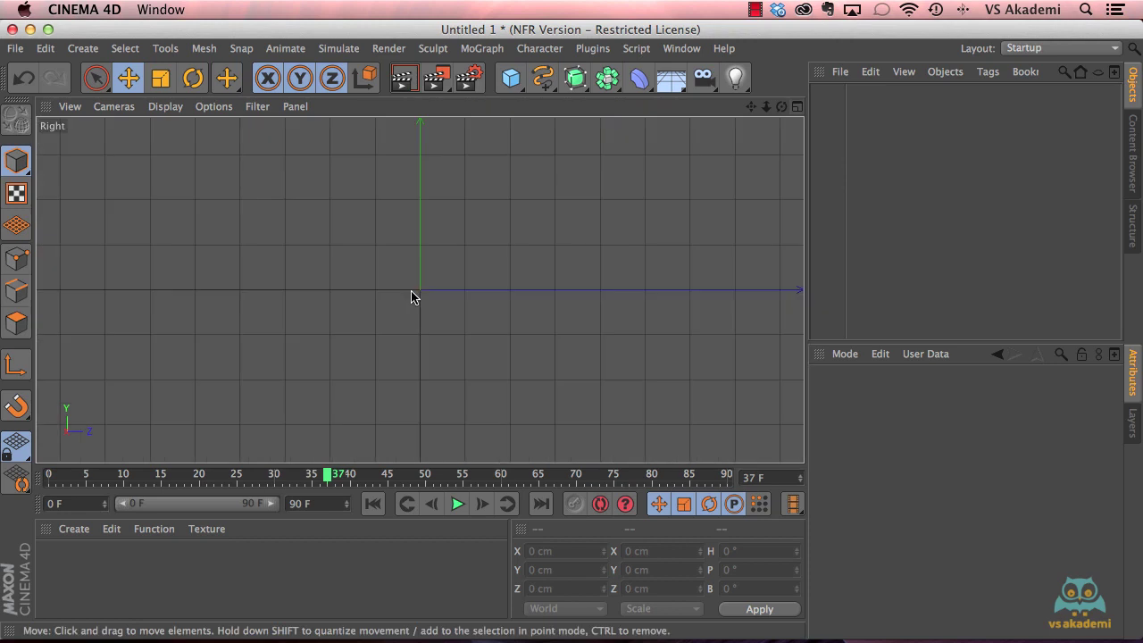
pyautogui.click(797, 107)
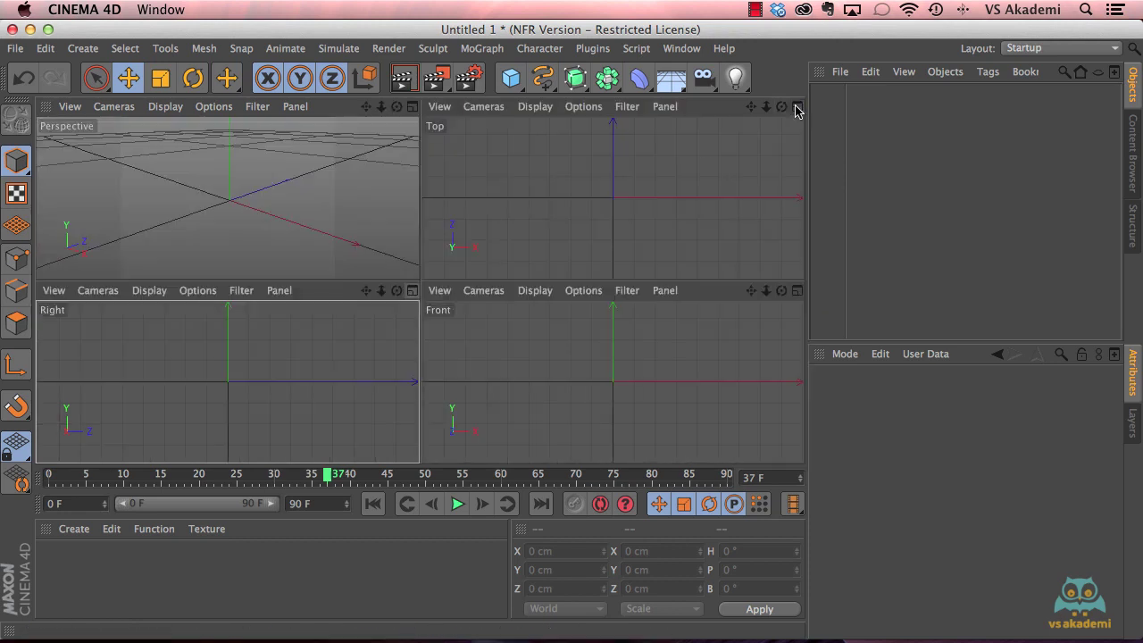
pyautogui.click(412, 106)
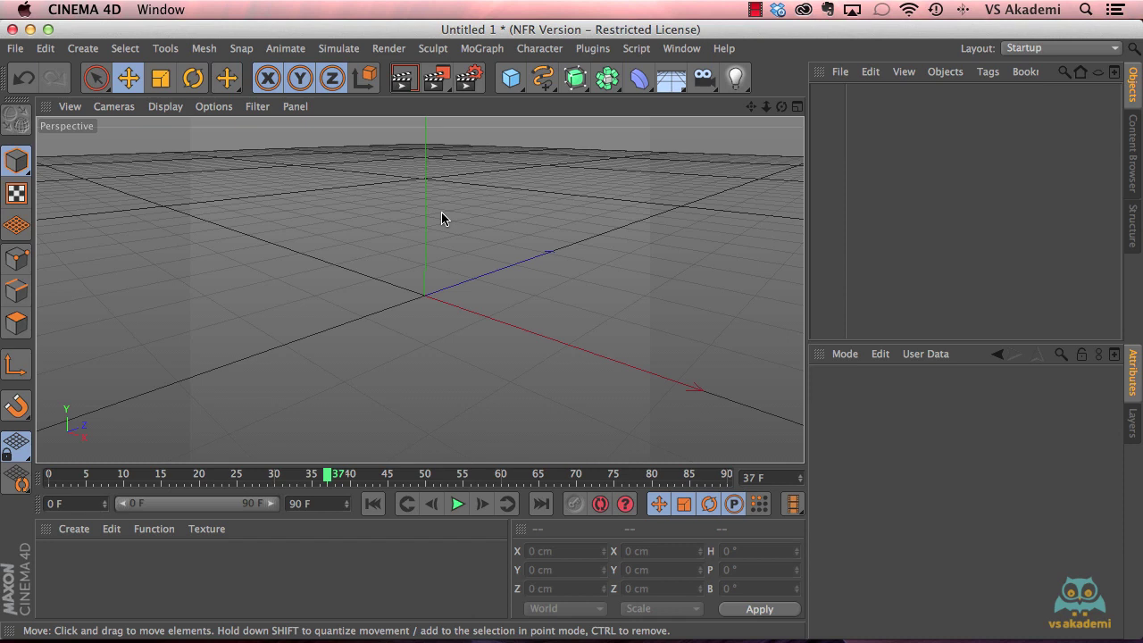
pyautogui.middleClick(441, 212)
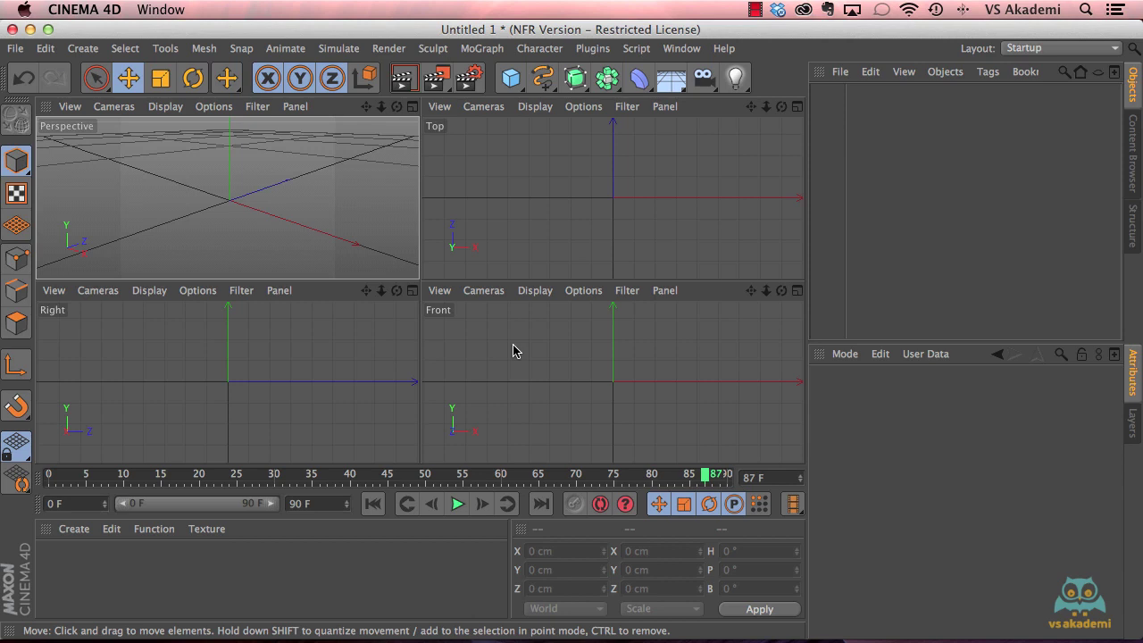
# - Cycle through the single Perspective, Top, Right and Front views with F1–F4, then the four-view layout with F5
pyautogui.press('F1')
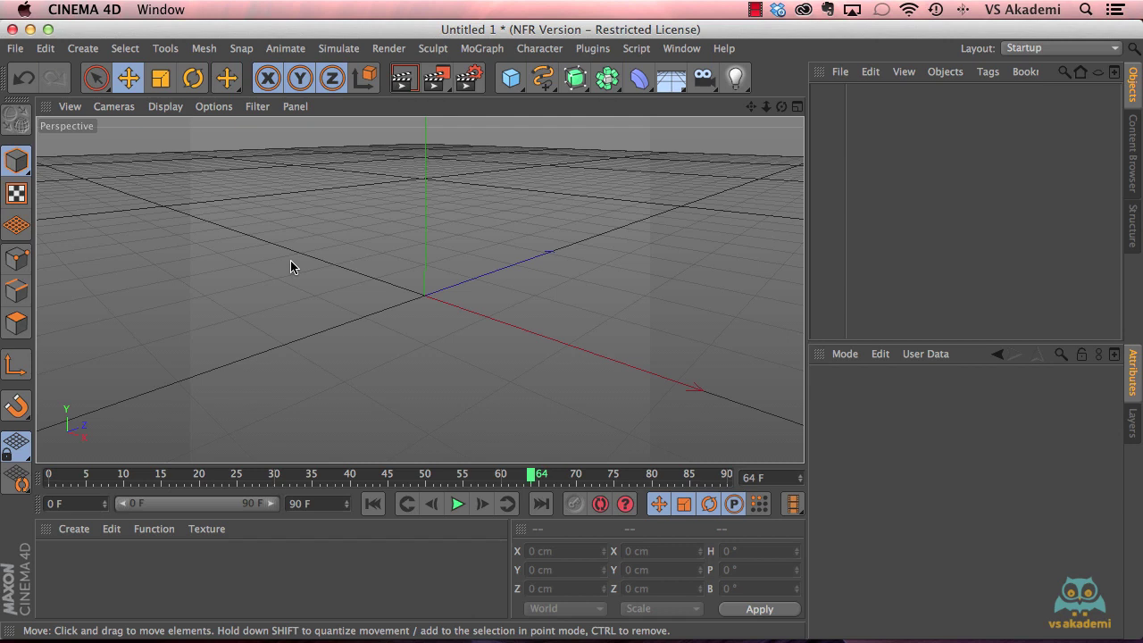
pyautogui.press('F2')
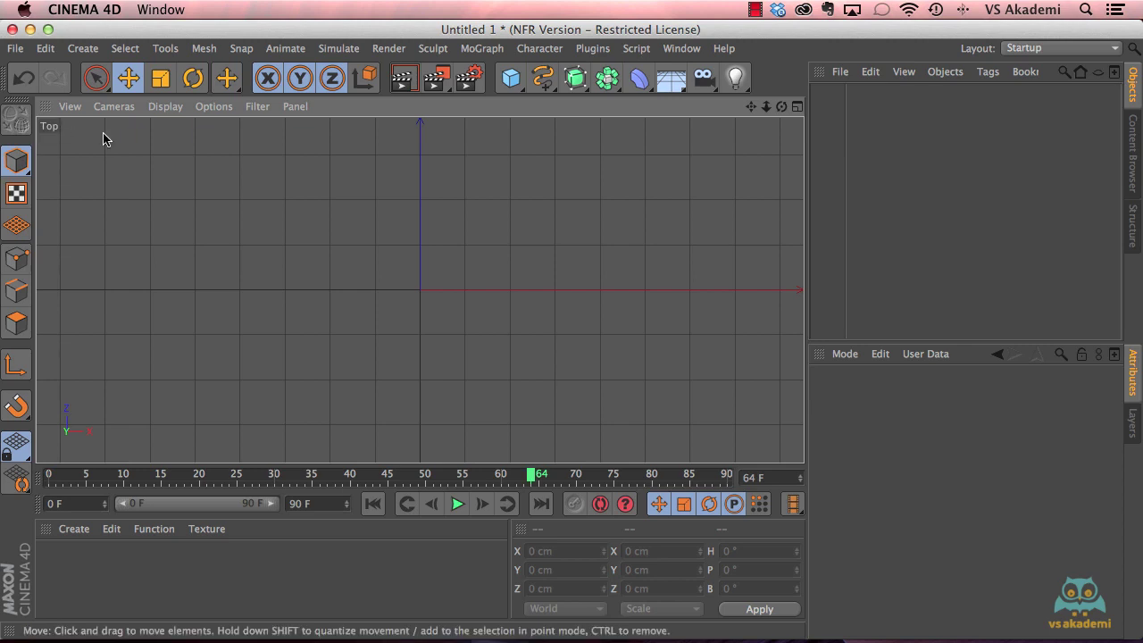
pyautogui.press('F3')
pyautogui.press('F4')
pyautogui.press('F5')
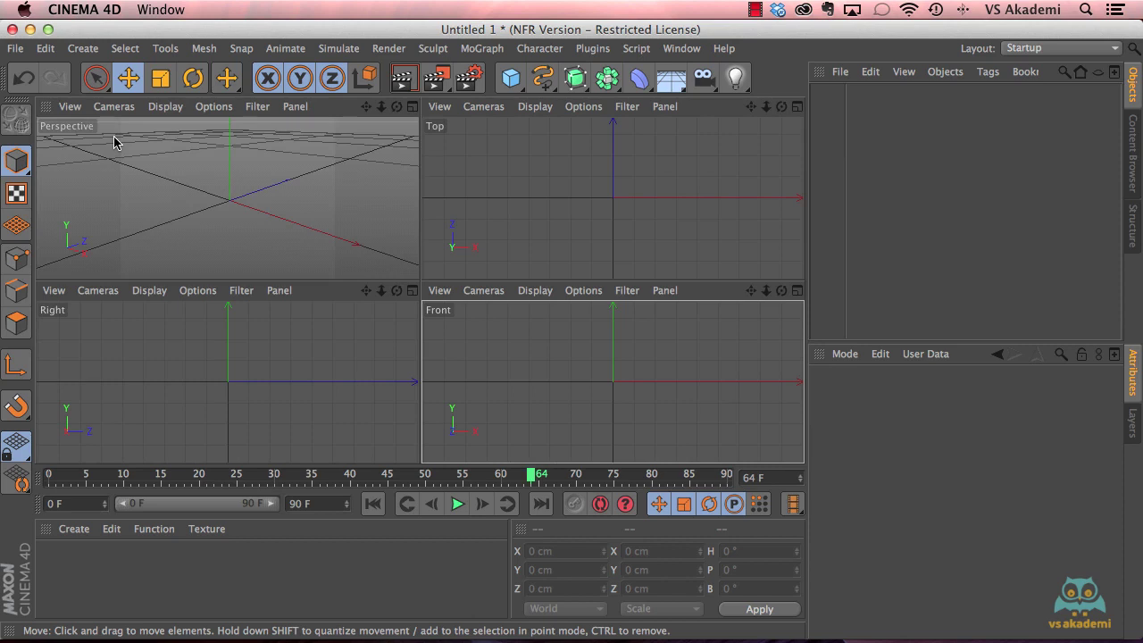
# - Toggle between Perspective, Front and Top views, finishing on the full-size Perspective view
pyautogui.press('F1')
pyautogui.press('F4')
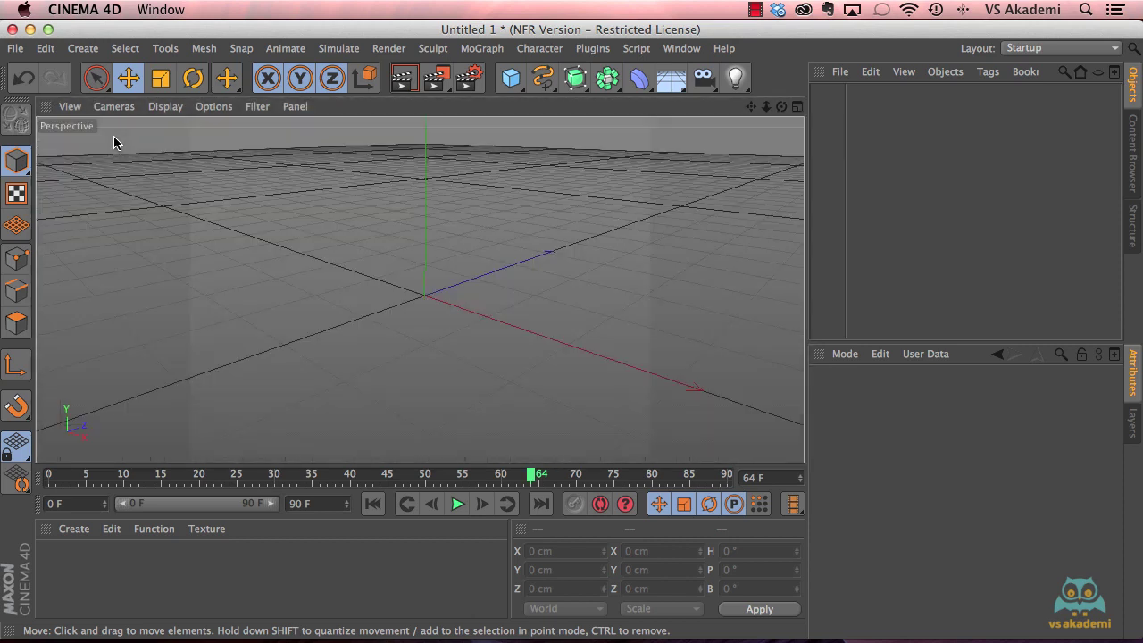
pyautogui.press('F2')
pyautogui.press('F1')
pyautogui.press('F4')
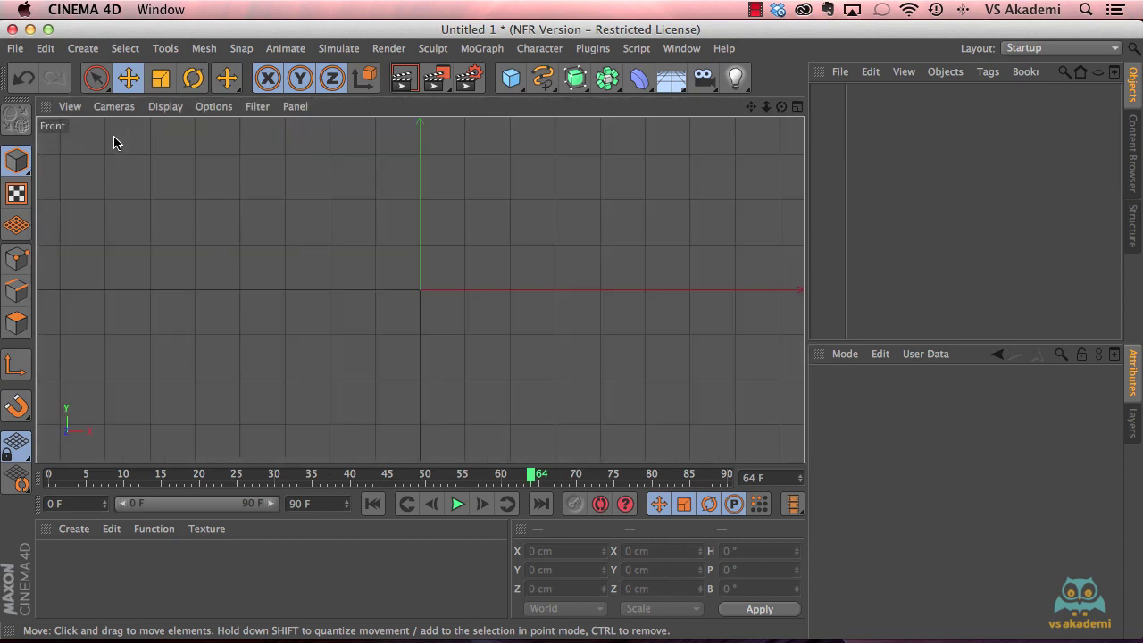
pyautogui.press('F1')
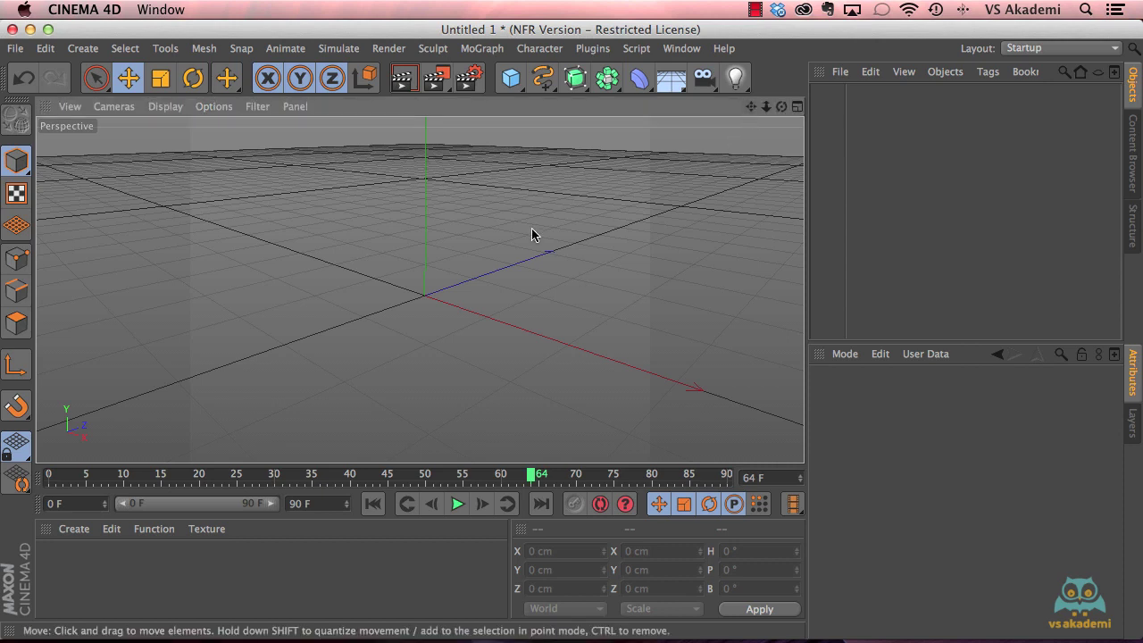
# - Pan and orbit the Perspective camera with the viewport's navigation icons so the grid lies flatter, origin lower-left
pyautogui.moveTo(750, 108); pyautogui.dragTo(767, 110)
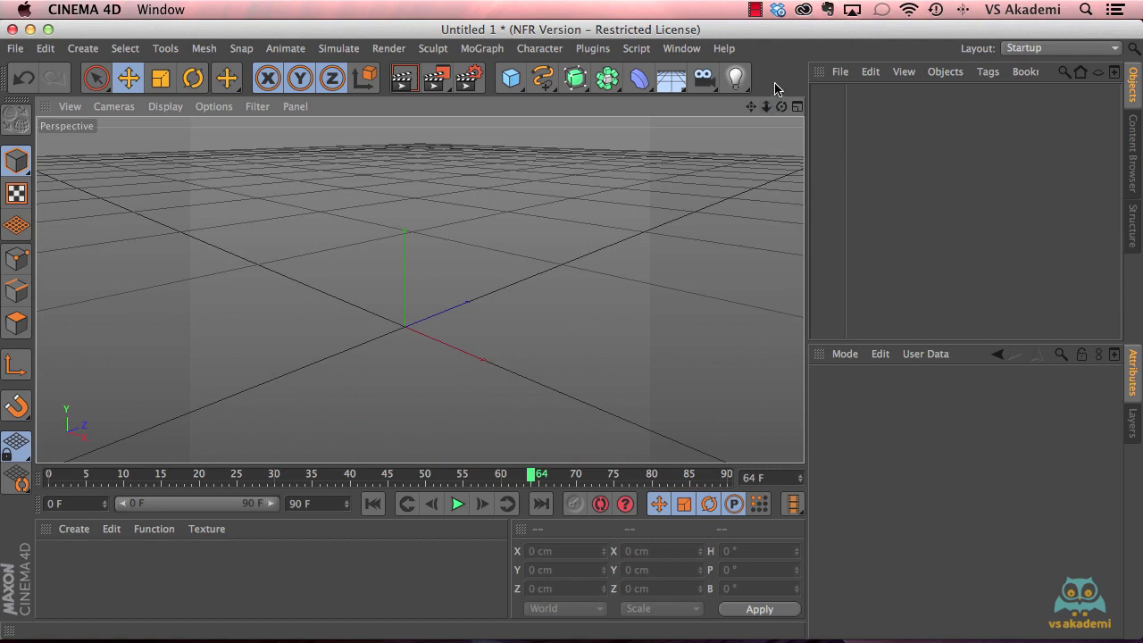
pyautogui.moveTo(782, 106); pyautogui.dragTo(785, 112)
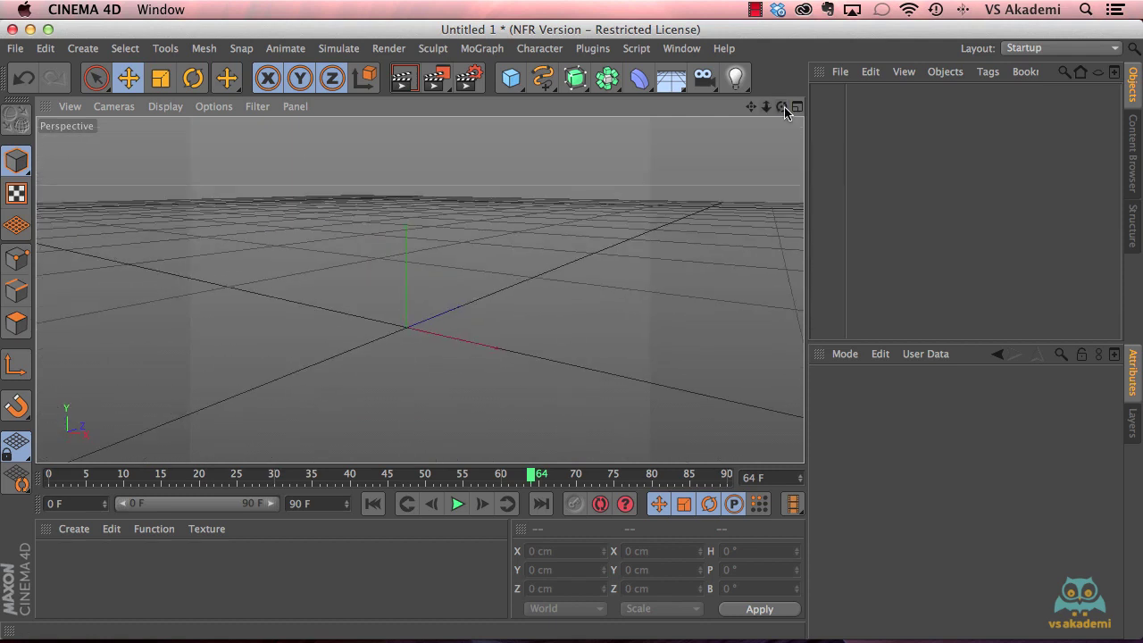
pyautogui.moveTo(751, 106); pyautogui.dragTo(753, 107)
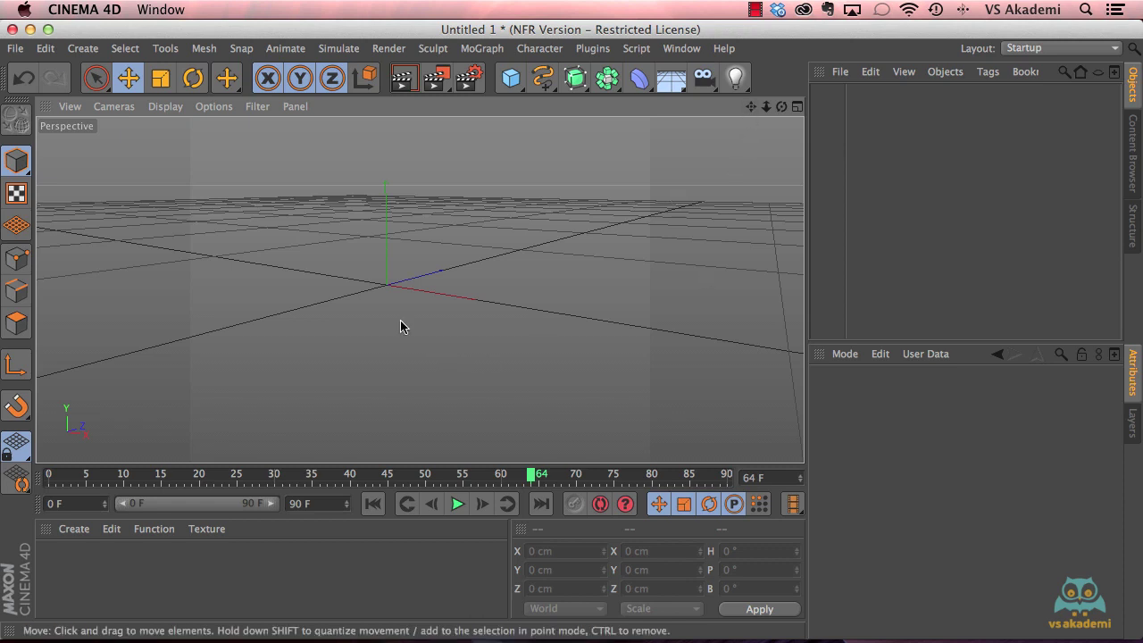
# - Alt-drag three times in the Perspective view to orbit the camera, shifting the world origin further left
pyautogui.moveTo(413, 359)
pyautogui.keyDown('alt'); pyautogui.mouseDown()
pyautogui.moveTo(445, 169)
pyautogui.moveTo(459, 403)
pyautogui.moveTo(465, 232)
pyautogui.moveTo(370, 295)
pyautogui.moveTo(461, 271)
pyautogui.mouseUp(); pyautogui.keyUp('alt')
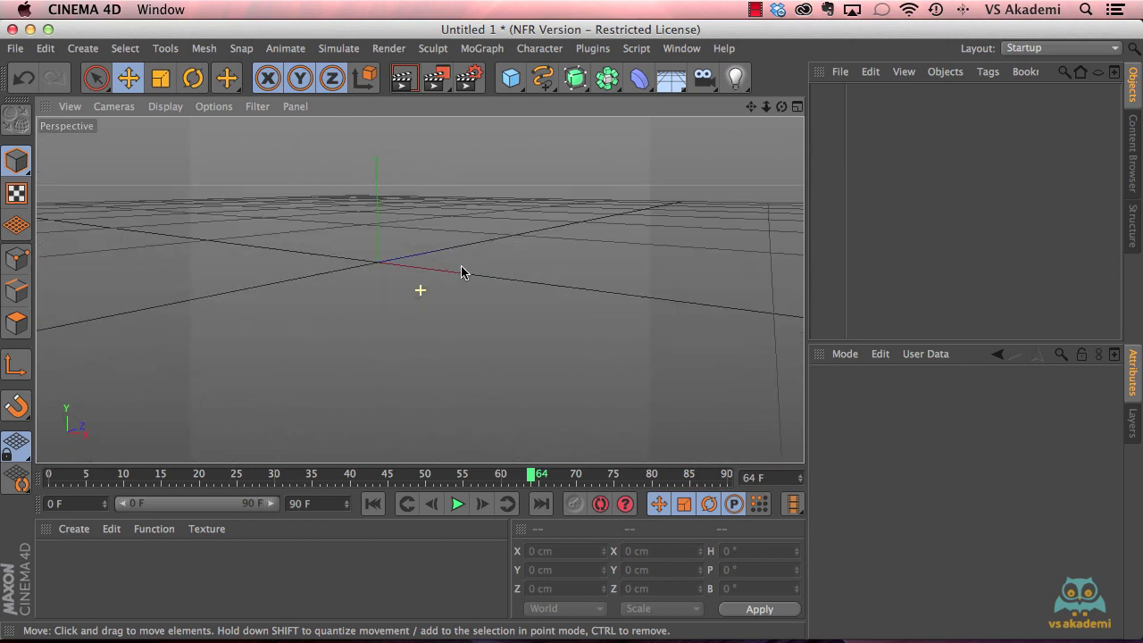
pyautogui.moveTo(692, 373)
pyautogui.keyDown('alt'); pyautogui.mouseDown()
pyautogui.moveTo(566, 383)
pyautogui.moveTo(205, 363)
pyautogui.moveTo(737, 348)
pyautogui.moveTo(673, 363)
pyautogui.moveTo(695, 371)
pyautogui.mouseUp(); pyautogui.keyUp('alt')
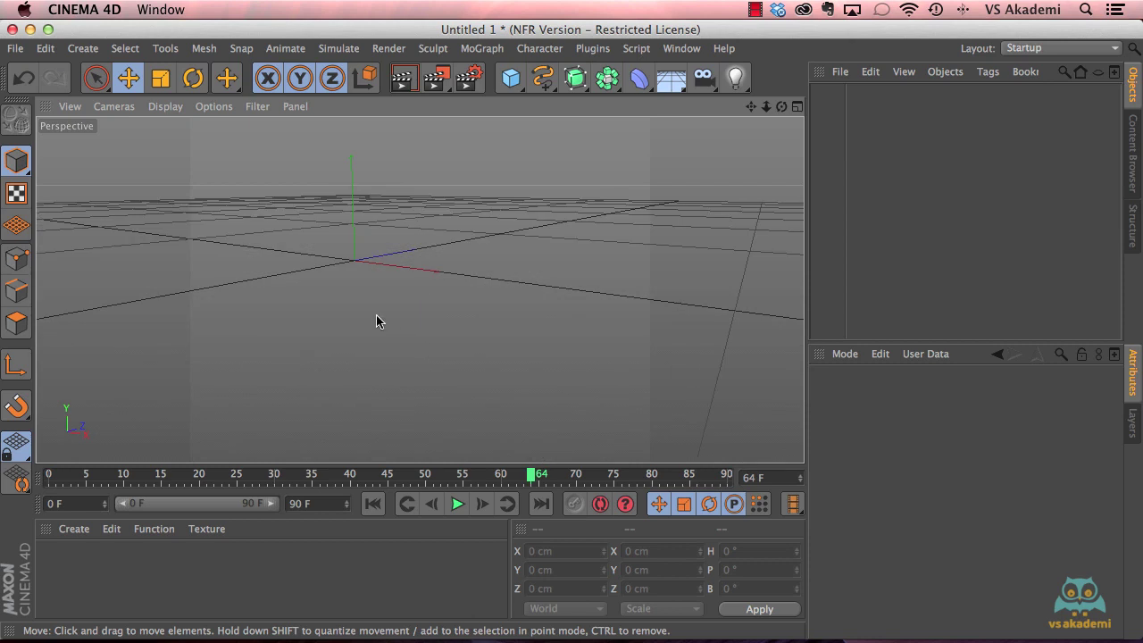
pyautogui.moveTo(208, 304)
pyautogui.keyDown('alt'); pyautogui.mouseDown()
pyautogui.moveTo(461, 321)
pyautogui.moveTo(472, 295)
pyautogui.moveTo(429, 357)
pyautogui.moveTo(337, 420)
pyautogui.moveTo(217, 283)
pyautogui.moveTo(446, 261)
pyautogui.moveTo(331, 260)
pyautogui.moveTo(401, 265)
pyautogui.moveTo(390, 249)
pyautogui.moveTo(408, 209)
pyautogui.moveTo(401, 288)
pyautogui.moveTo(401, 191)
pyautogui.moveTo(401, 388)
pyautogui.moveTo(401, 330)
pyautogui.moveTo(510, 331)
pyautogui.moveTo(288, 329)
pyautogui.mouseUp(); pyautogui.keyUp('alt')
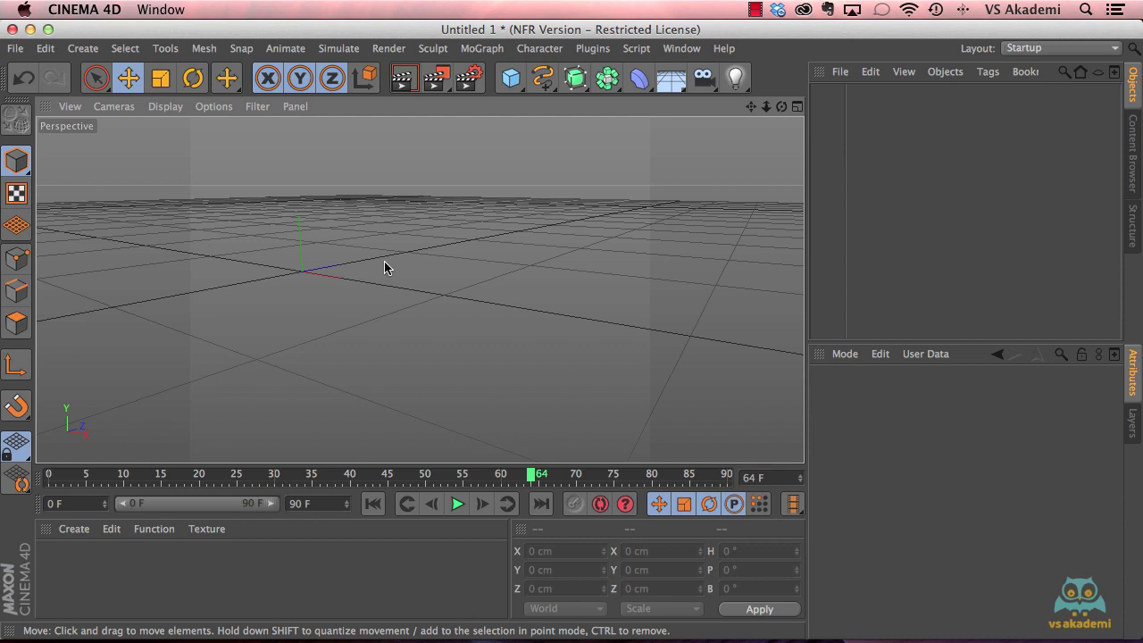
# - Orbit the Perspective camera right and back left, ending with a steeper look down and origin near centre
pyautogui.moveTo(490, 276)
pyautogui.keyDown('alt'); pyautogui.mouseDown()
pyautogui.moveTo(477, 294)
pyautogui.moveTo(324, 308)
pyautogui.moveTo(250, 265)
pyautogui.moveTo(339, 311)
pyautogui.moveTo(497, 317)
pyautogui.mouseUp(); pyautogui.keyUp('alt')
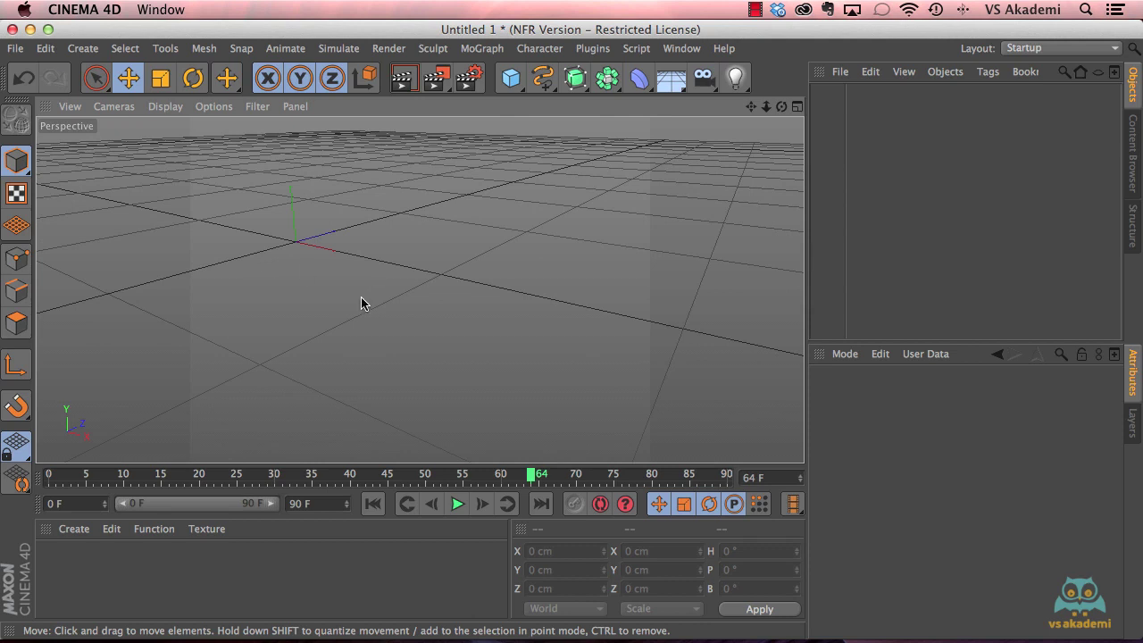
pyautogui.moveTo(350, 319)
pyautogui.keyDown('alt'); pyautogui.mouseDown()
pyautogui.moveTo(330, 298)
pyautogui.moveTo(549, 296)
pyautogui.mouseUp(); pyautogui.keyUp('alt')
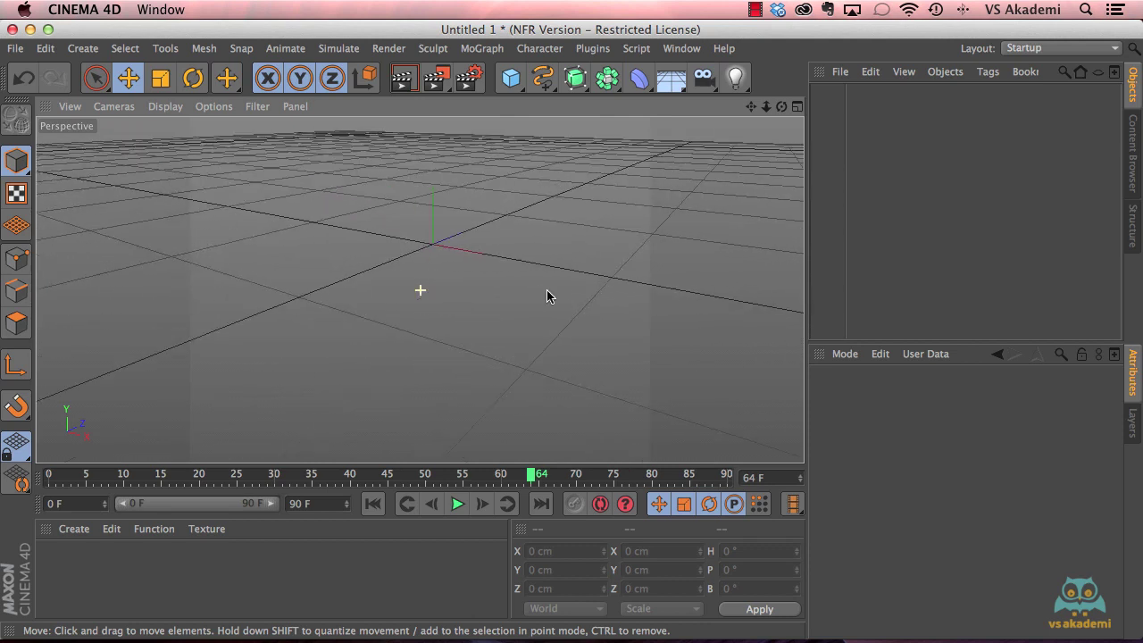
pyautogui.moveTo(381, 284)
pyautogui.keyDown('alt'); pyautogui.mouseDown()
pyautogui.moveTo(380, 294)
pyautogui.moveTo(523, 324)
pyautogui.moveTo(615, 309)
pyautogui.mouseUp(); pyautogui.keyUp('alt')
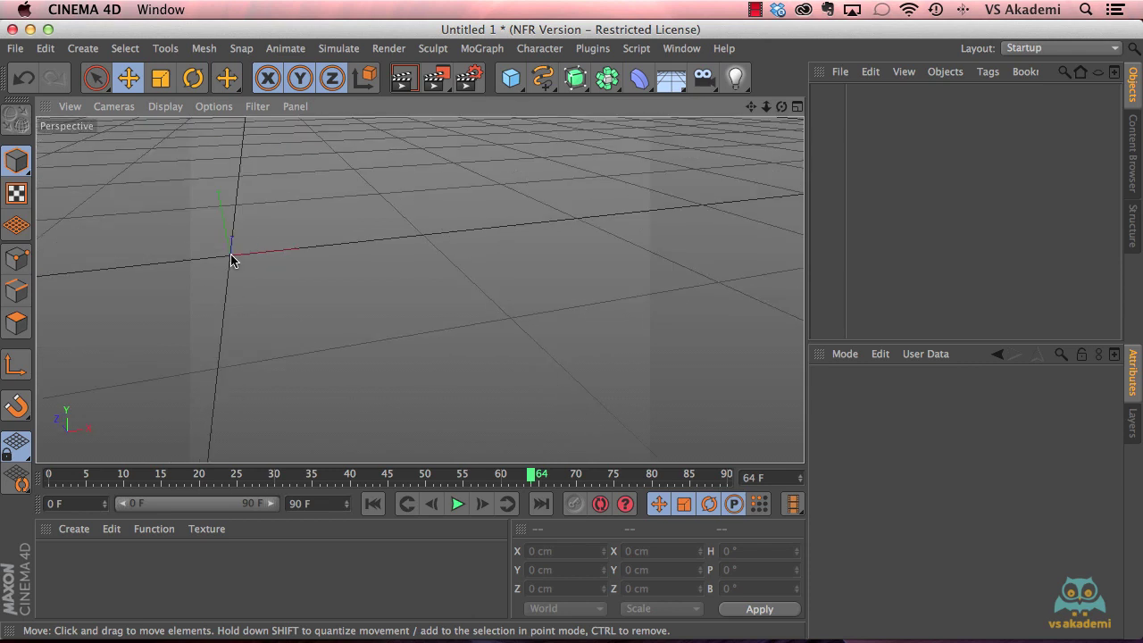
pyautogui.moveTo(227, 265)
pyautogui.keyDown('alt'); pyautogui.mouseDown()
pyautogui.moveTo(294, 288)
pyautogui.moveTo(450, 305)
pyautogui.moveTo(513, 328)
pyautogui.moveTo(449, 316)
pyautogui.moveTo(342, 337)
pyautogui.moveTo(469, 291)
pyautogui.moveTo(454, 309)
pyautogui.mouseUp(); pyautogui.keyUp('alt')
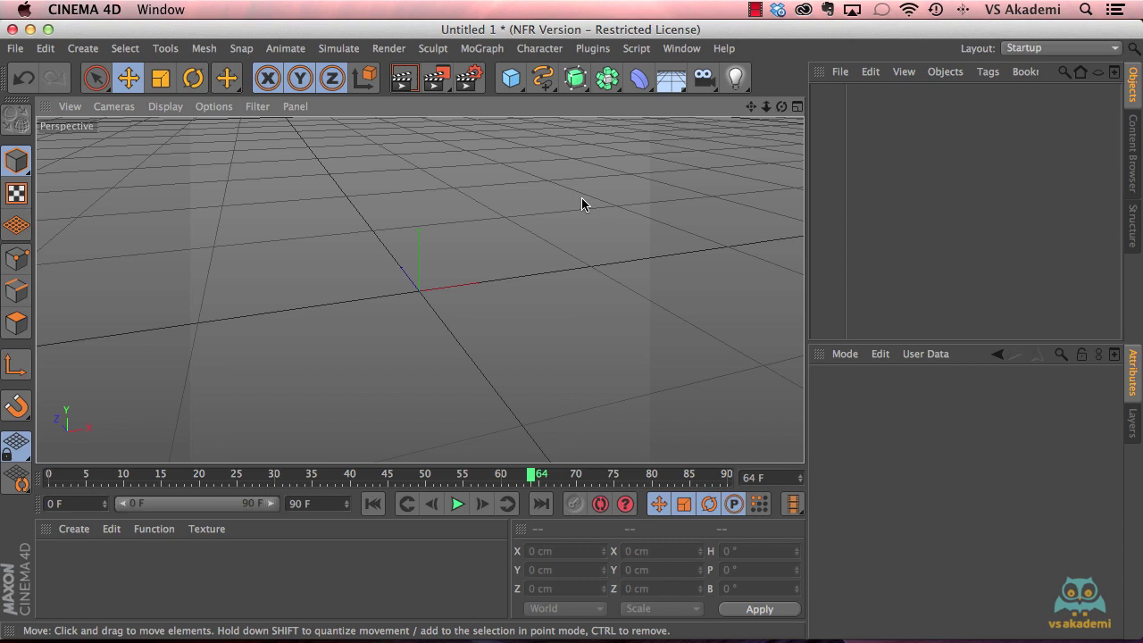
# - Go from the single Perspective view to four views, then maximize the Top view
pyautogui.middleClick(581, 198)
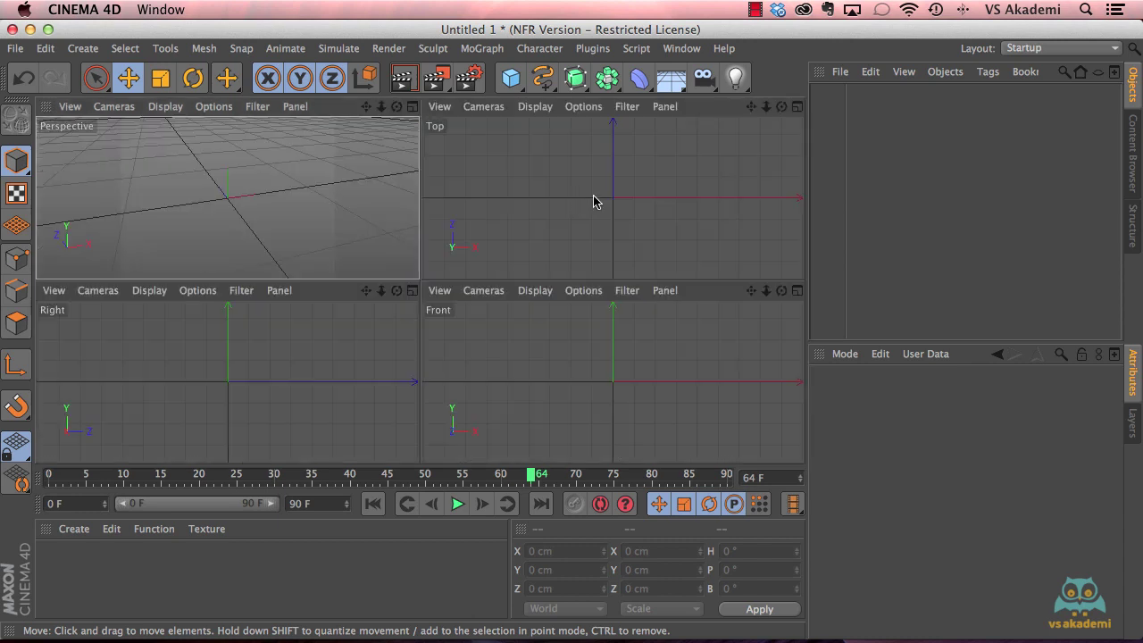
pyautogui.middleClick(512, 185)
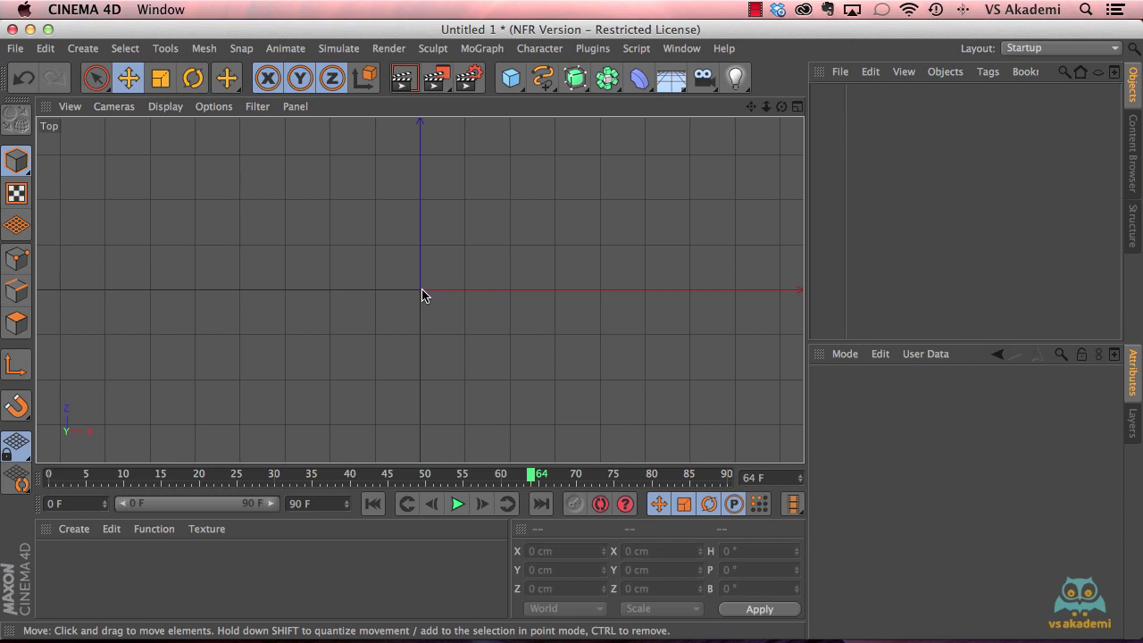
# - Zoom the Top view in and out, undo the last zoom, then orbit it so the grid tilts
pyautogui.scroll(3, 424, 293)
pyautogui.scroll(-2, 424, 295)
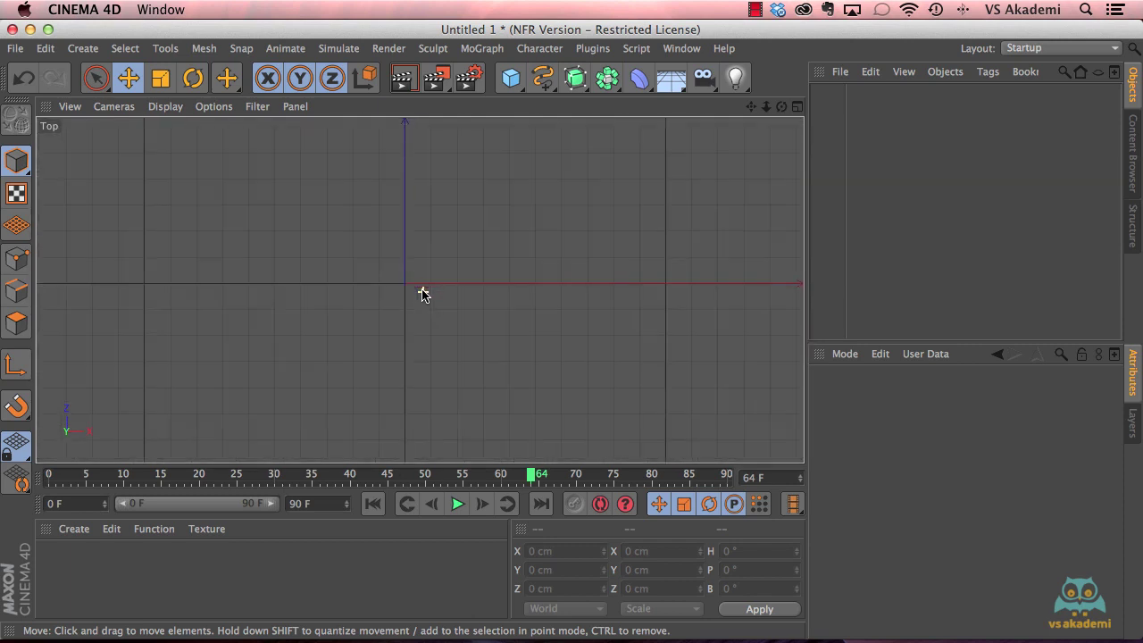
pyautogui.scroll(3, 423, 295)
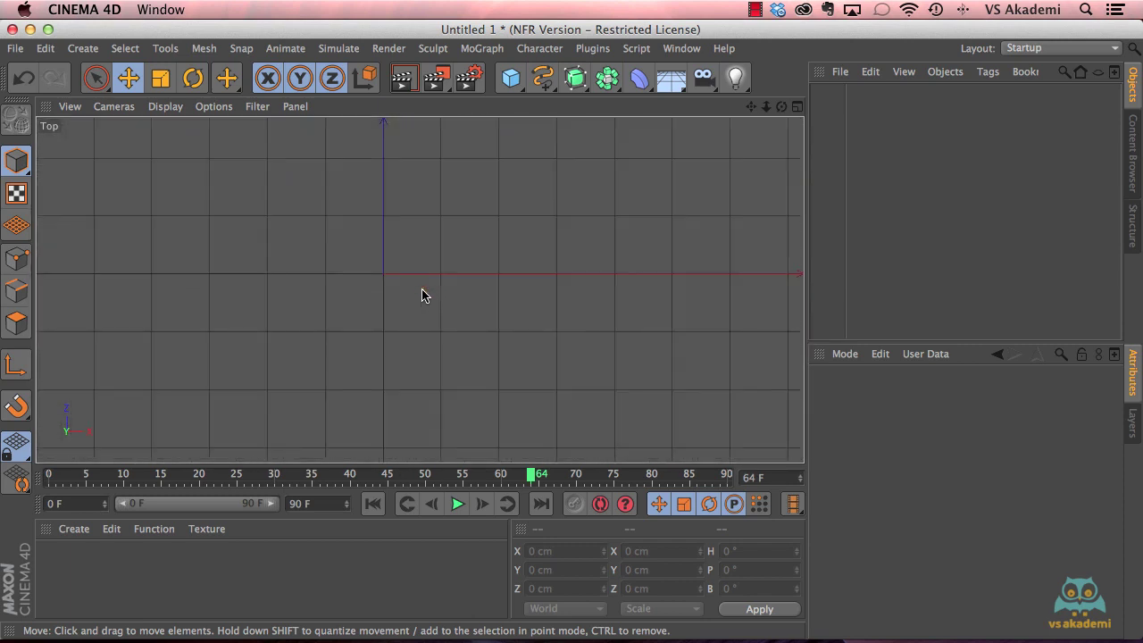
pyautogui.hotkey('ctrl', 'z')
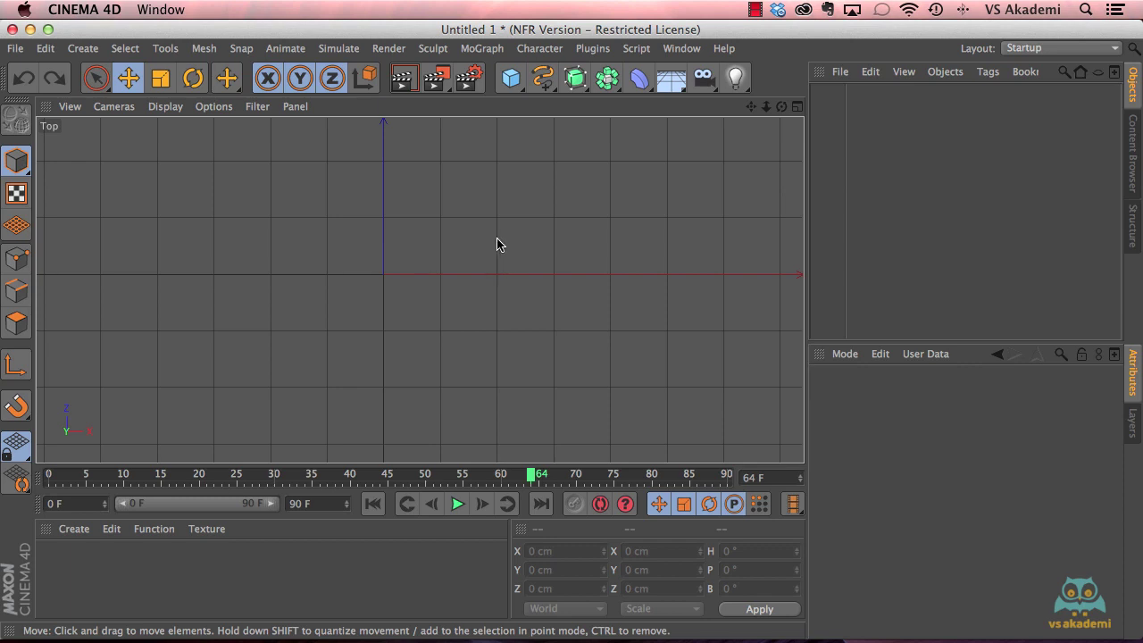
pyautogui.moveTo(566, 260)
pyautogui.keyDown('alt'); pyautogui.mouseDown()
pyautogui.moveTo(611, 267)
pyautogui.moveTo(352, 324)
pyautogui.moveTo(612, 258)
pyautogui.moveTo(532, 364)
pyautogui.mouseUp(); pyautogui.keyUp('alt')
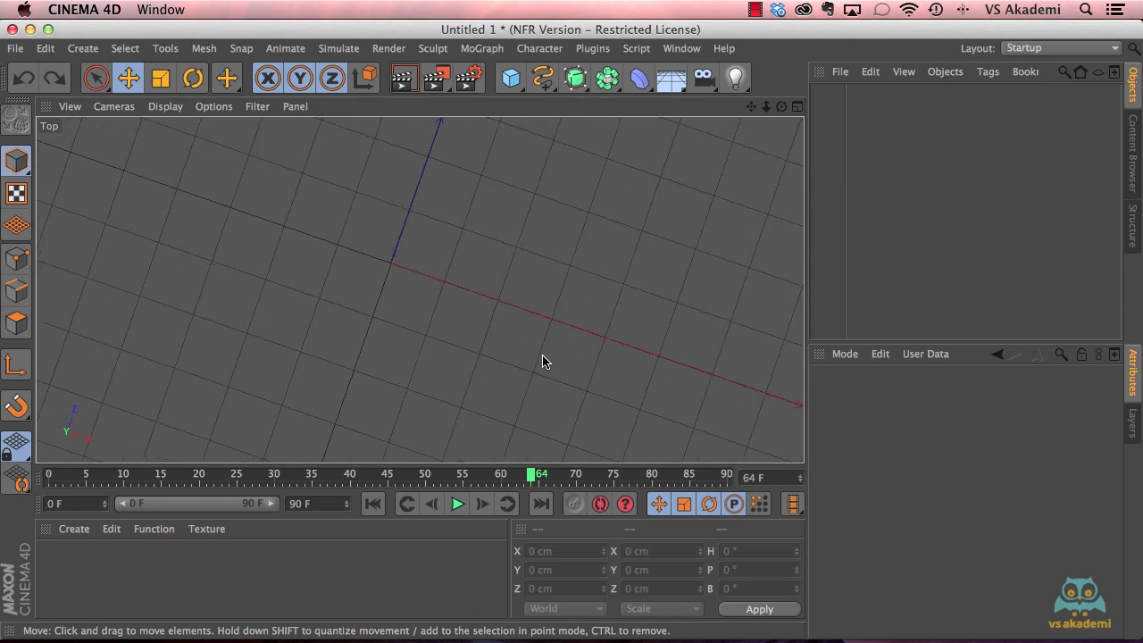